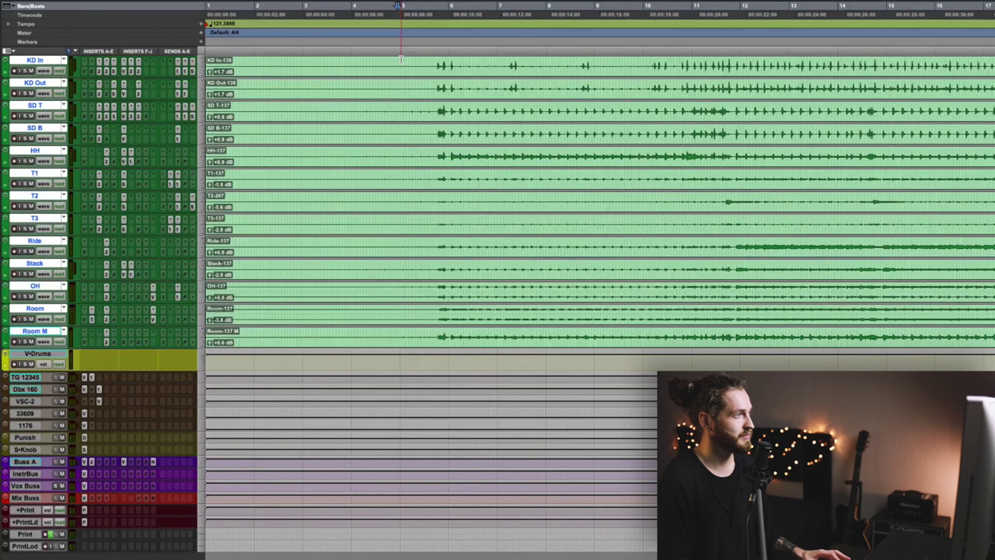
- Play back the drum recording from bar 5, look through the rest of the take, and listen to the closing section from bar 54
key(space)
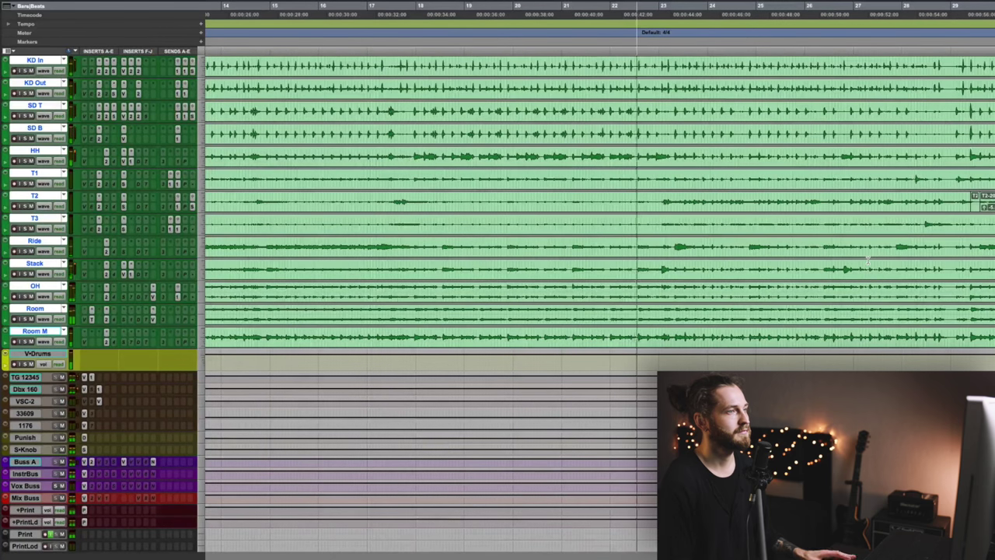
key(space)
scroll(869, 261, right, 11)
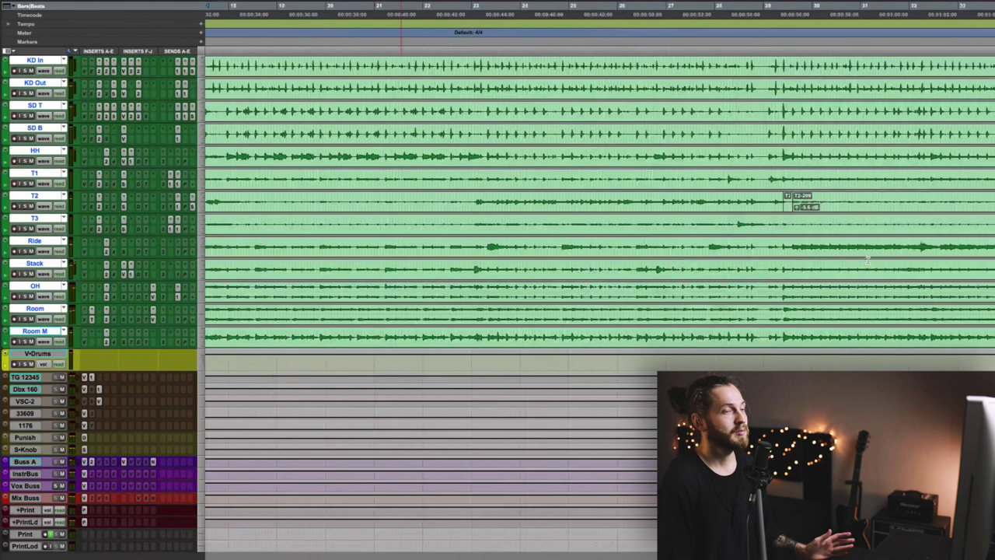
scroll(869, 261, right, 4)
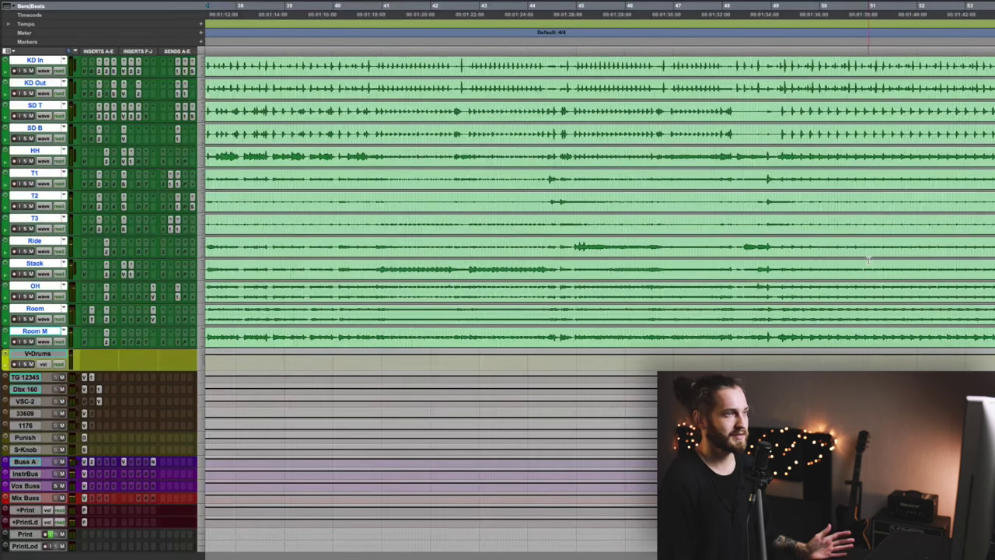
scroll(869, 261, right, 5)
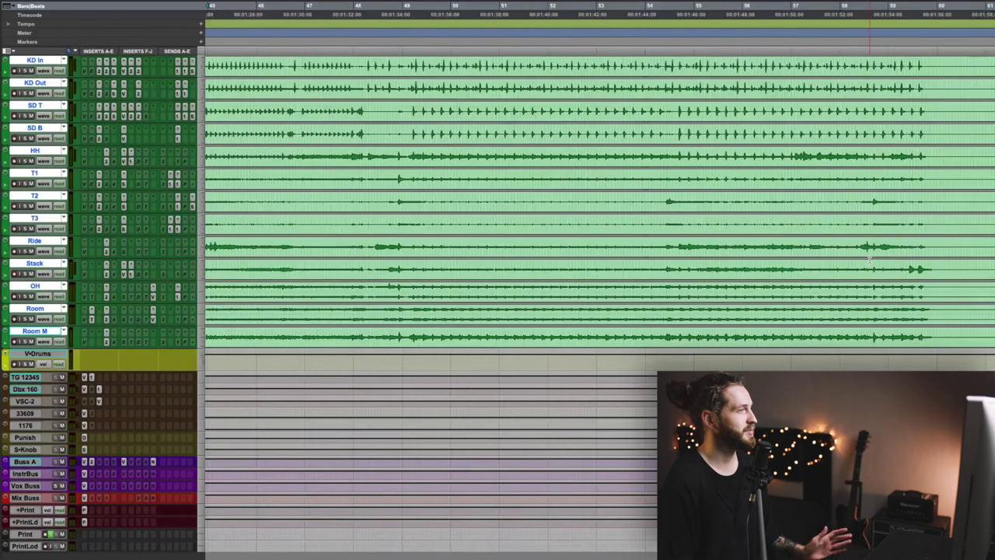
scroll(869, 259, left, 2)
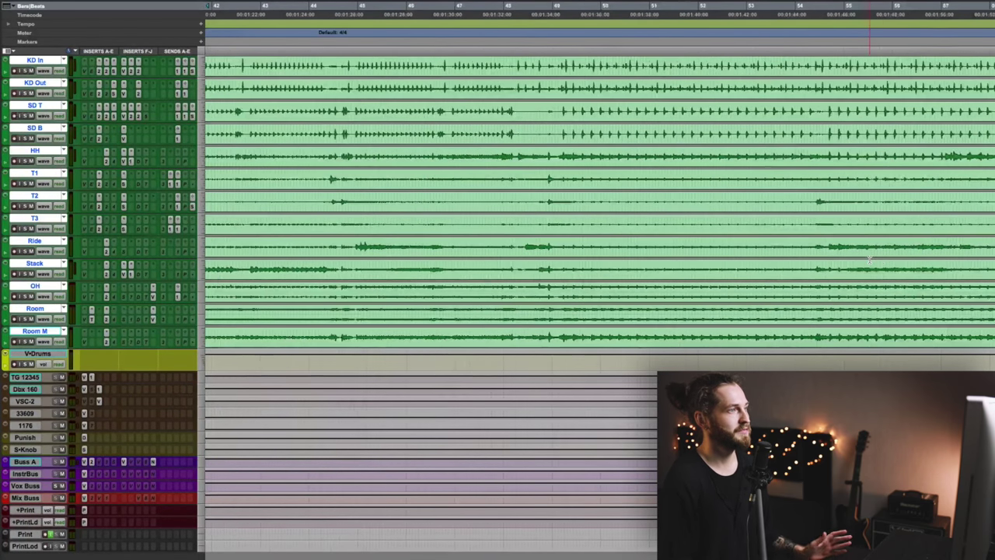
scroll(869, 260, right, 4)
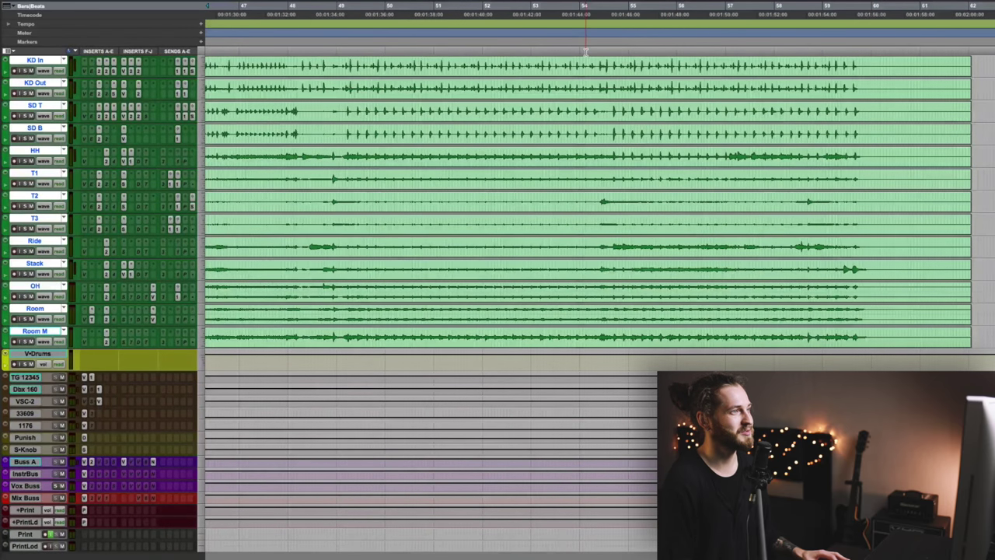
key(space)
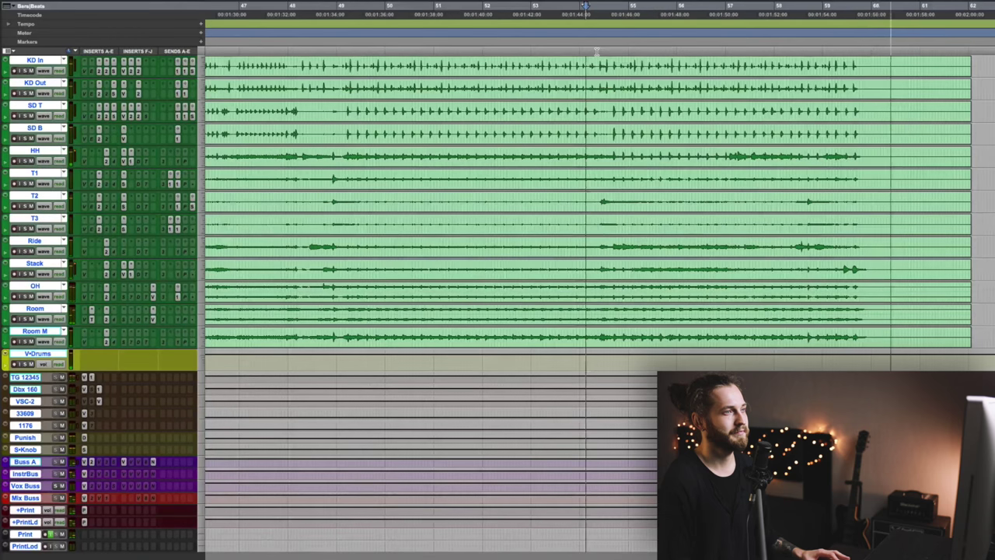
key(space)
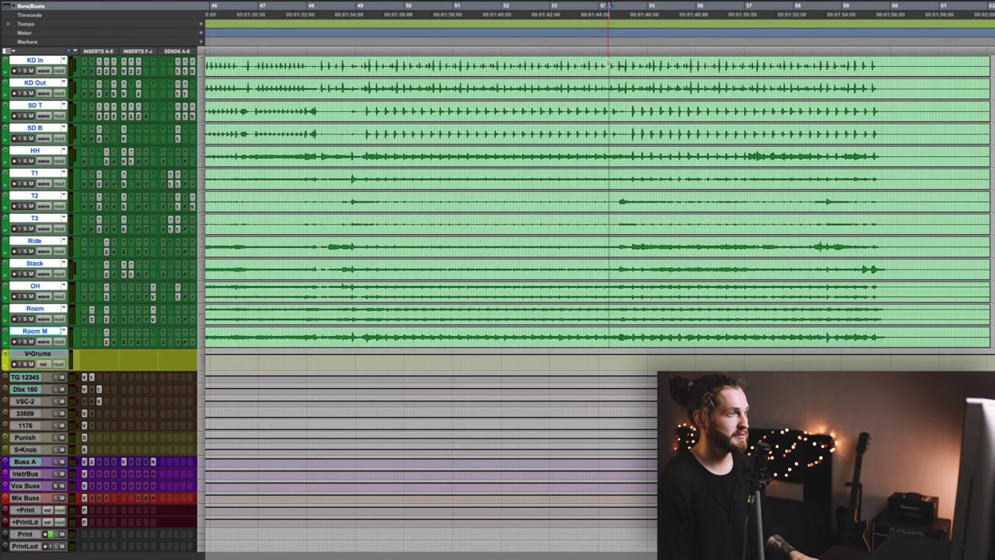
- Locate the kick transient just after 54|2 and identify it as bar location 53|1|000 with a 7/4 time signature
key(t)
key(t)
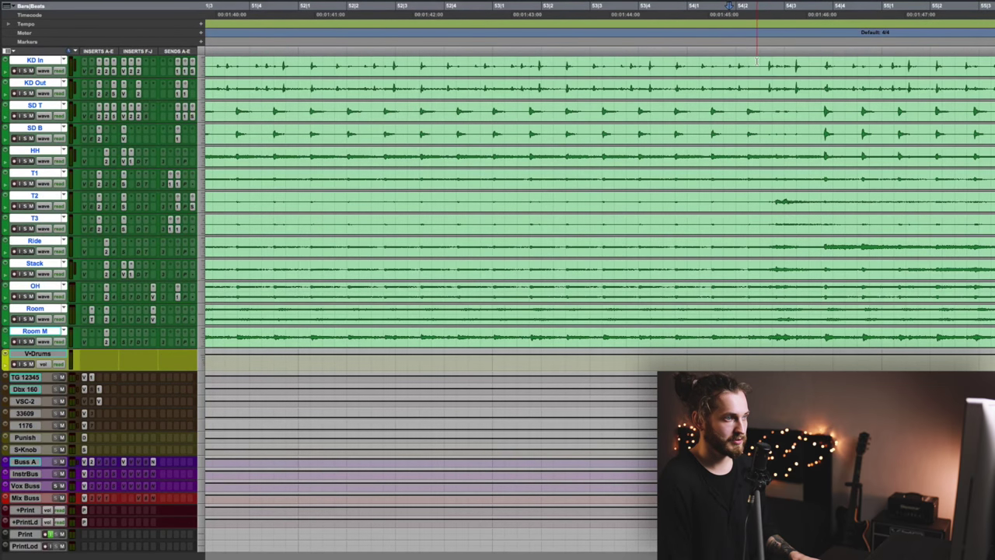
key(t)
key(r)
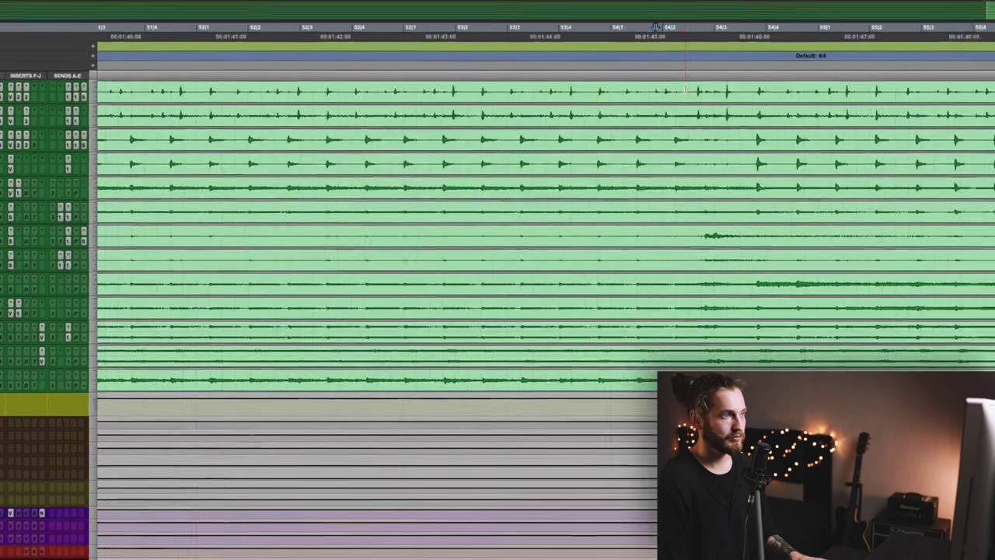
click(756, 64)
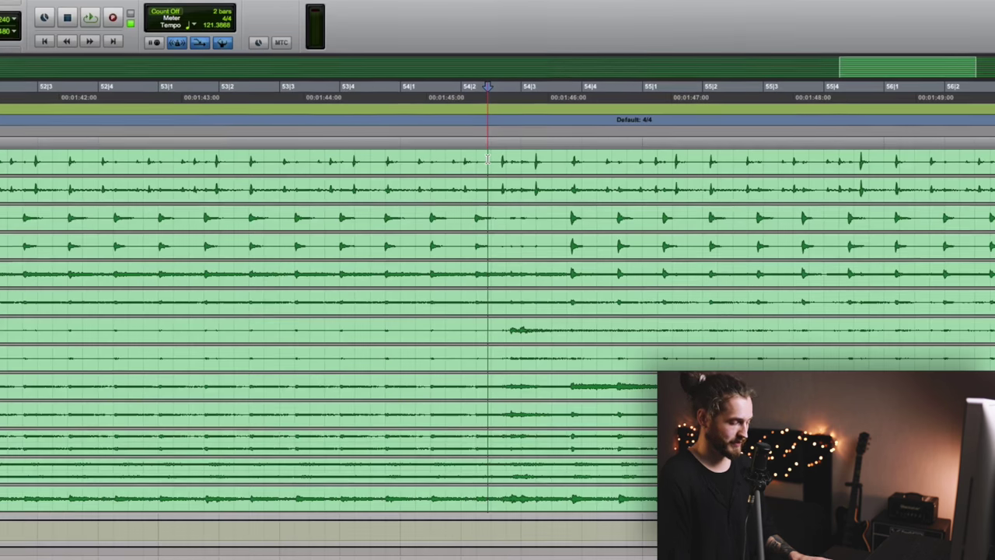
key(Tab)
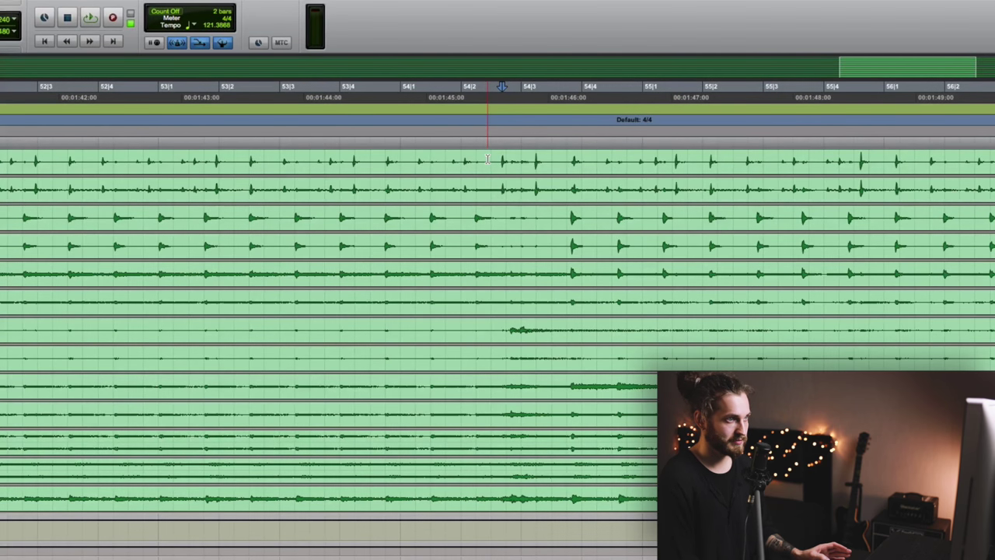
key(super+i)
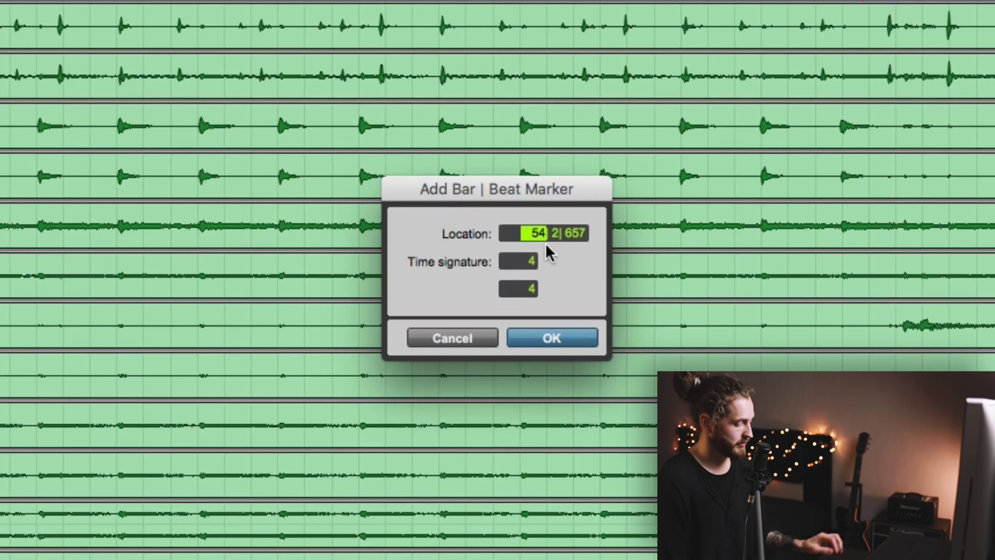
text(53 1| 000)
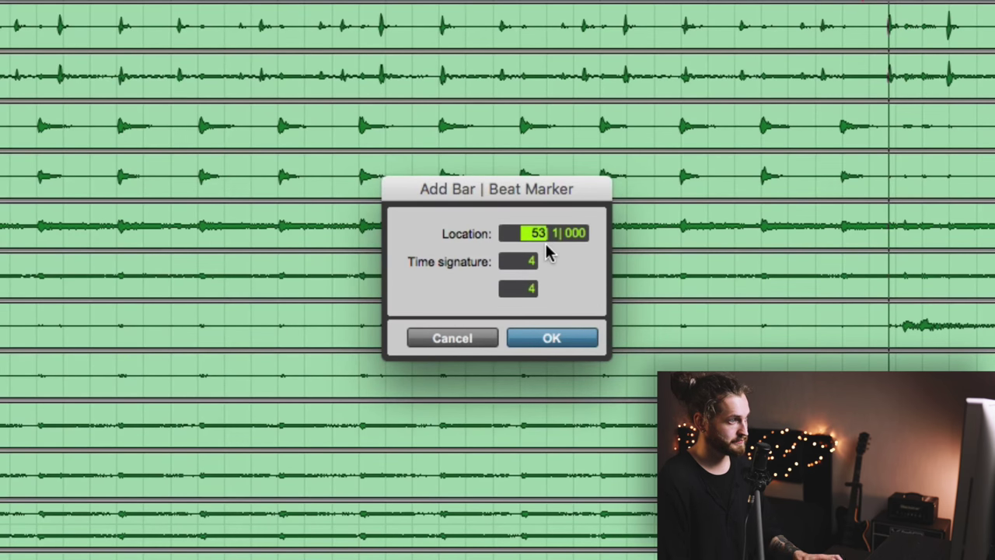
key(Tab)
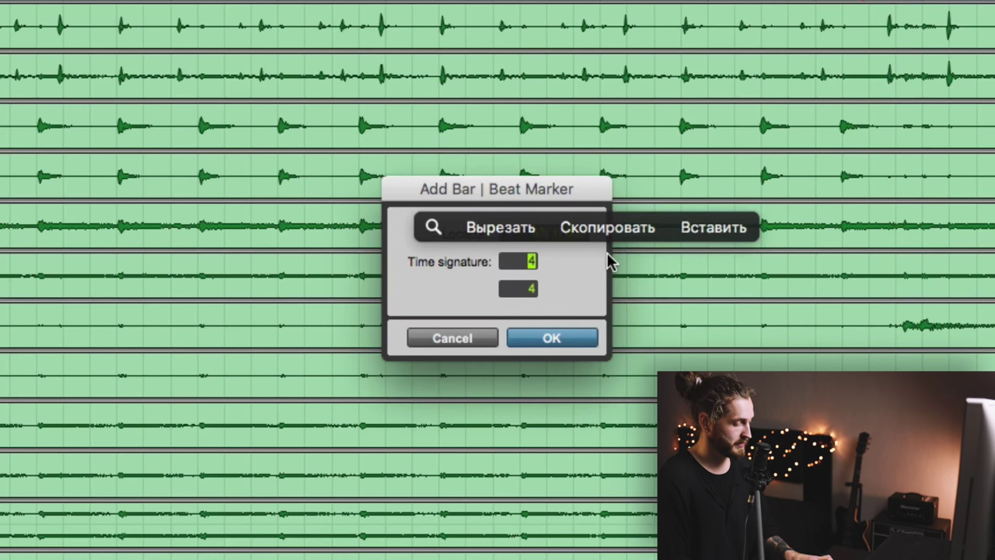
text(7)
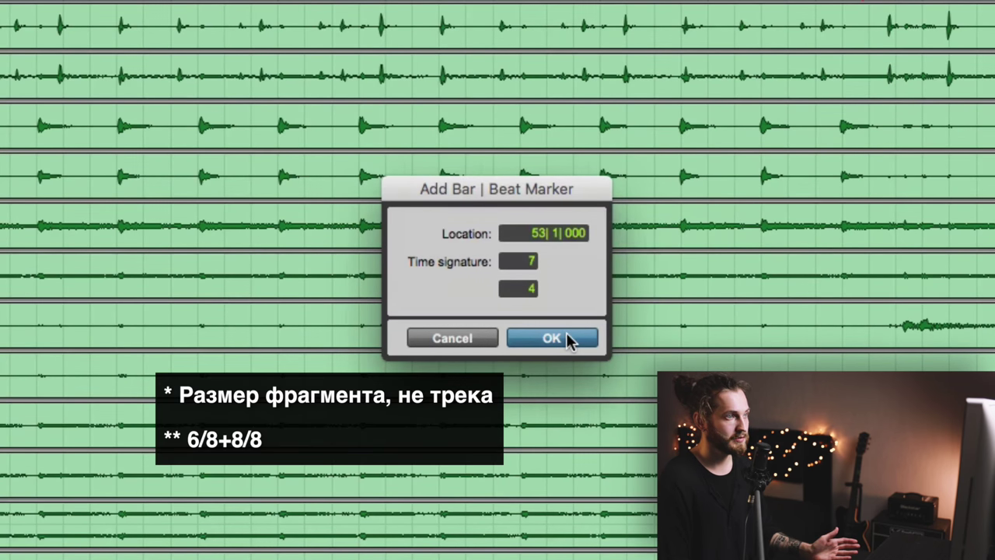
click(573, 337)
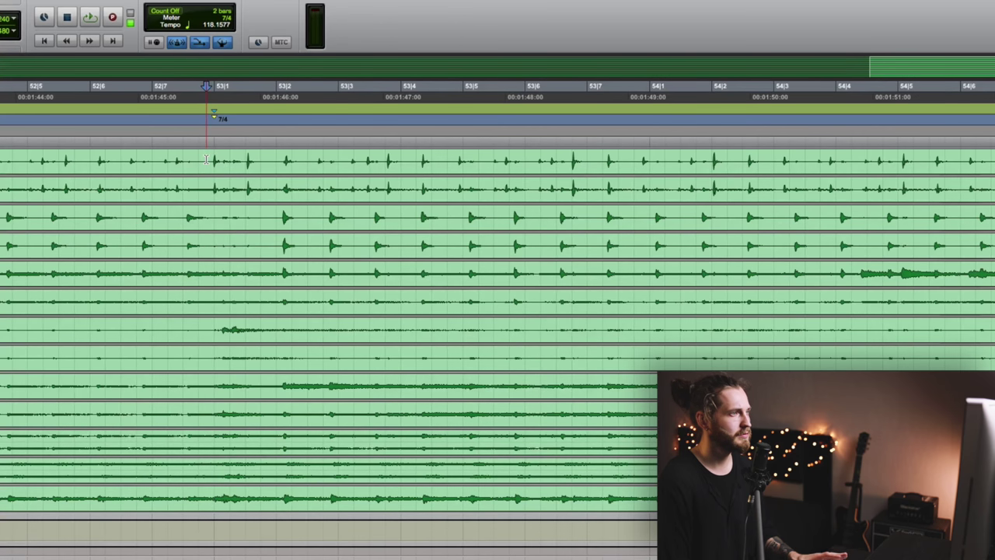
- Listen to the passage from the 7/4 marker, locate the kick transient after 53|3, and identify it as 53|4|000
key(space)
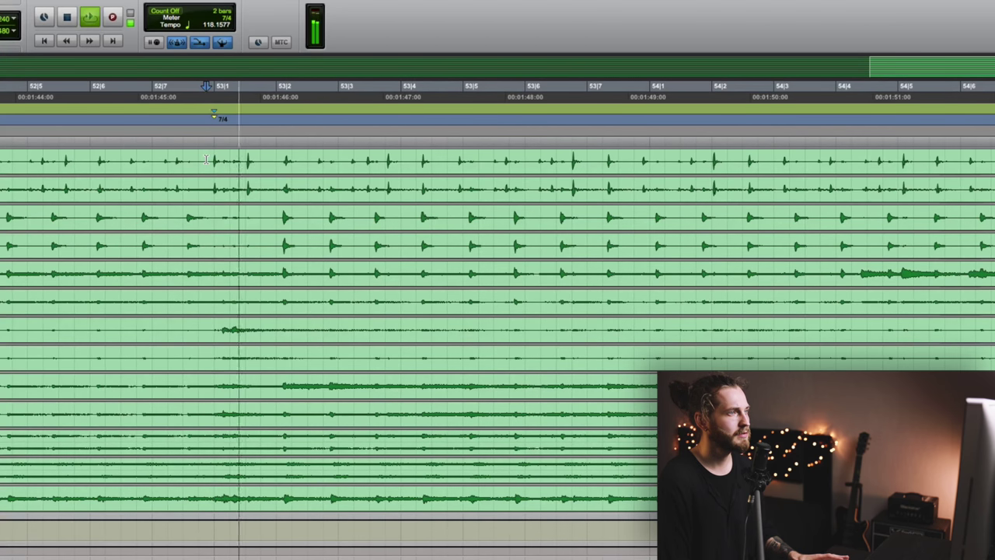
key(space)
click(340, 161)
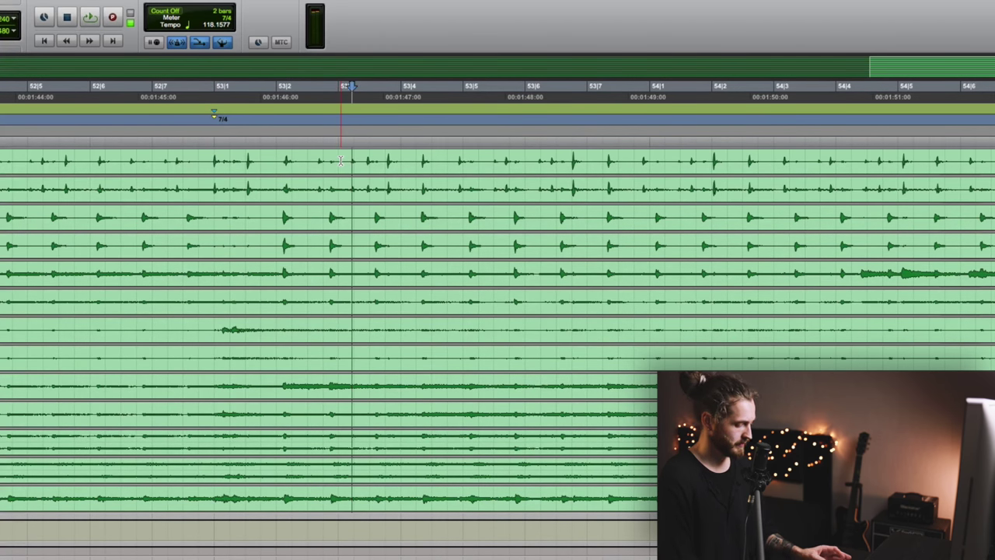
key(super+i)
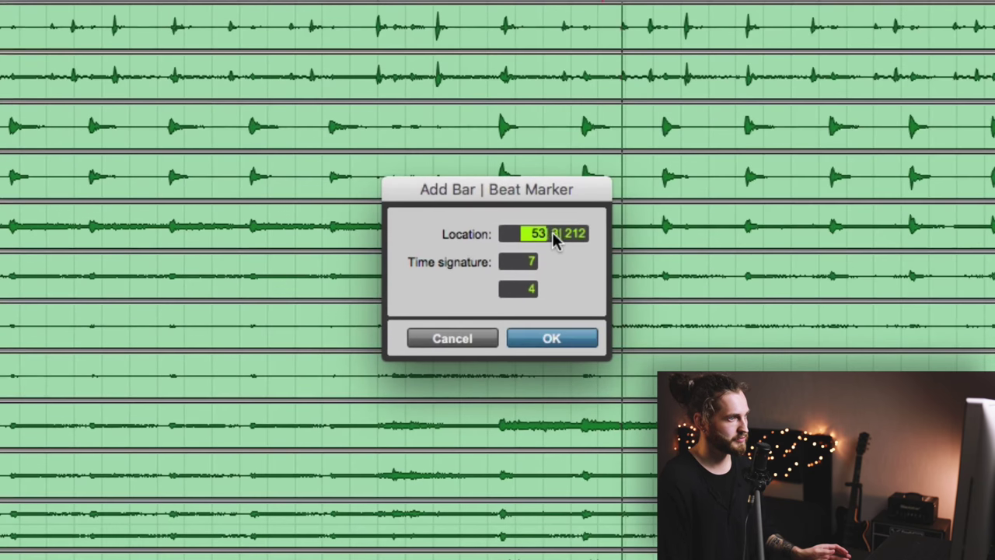
click(552, 233)
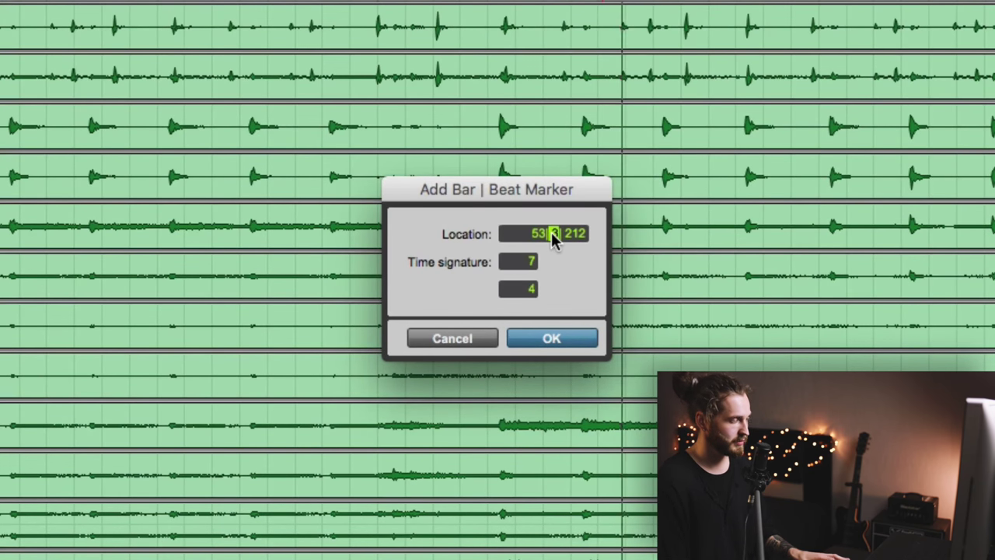
text(4)
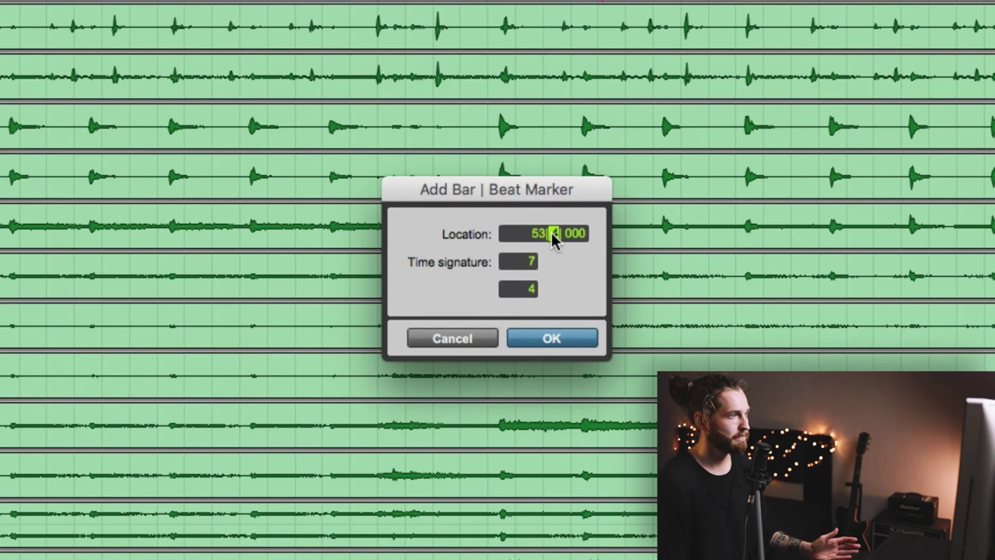
click(553, 339)
- Compare the bar and beat grid with the drum hits around bar 53 and play the passage back
key(t)
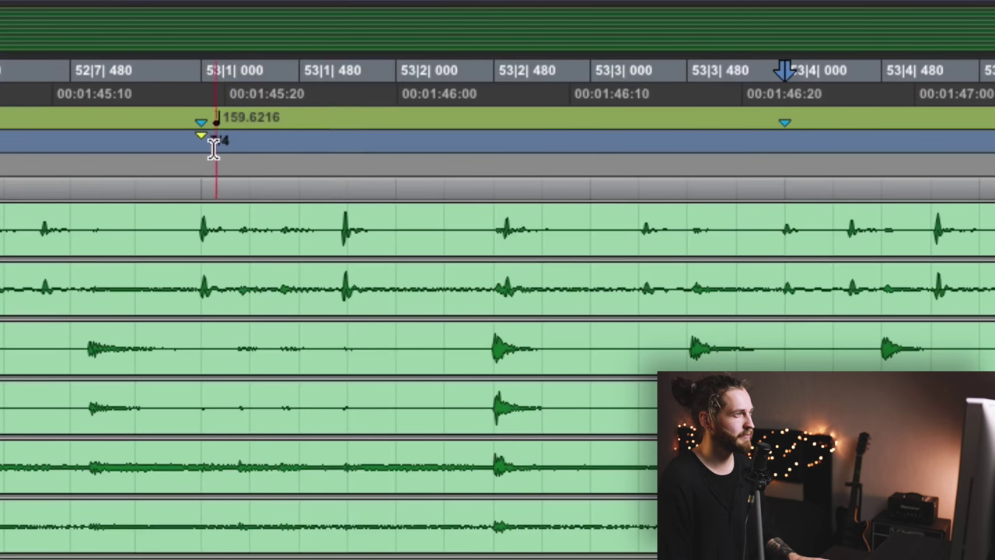
click(212, 151)
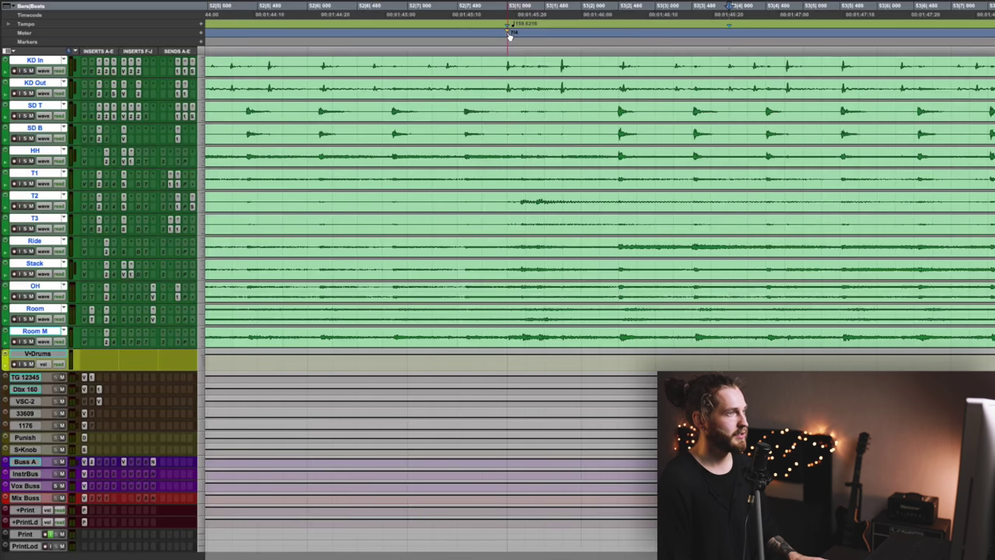
key(r)
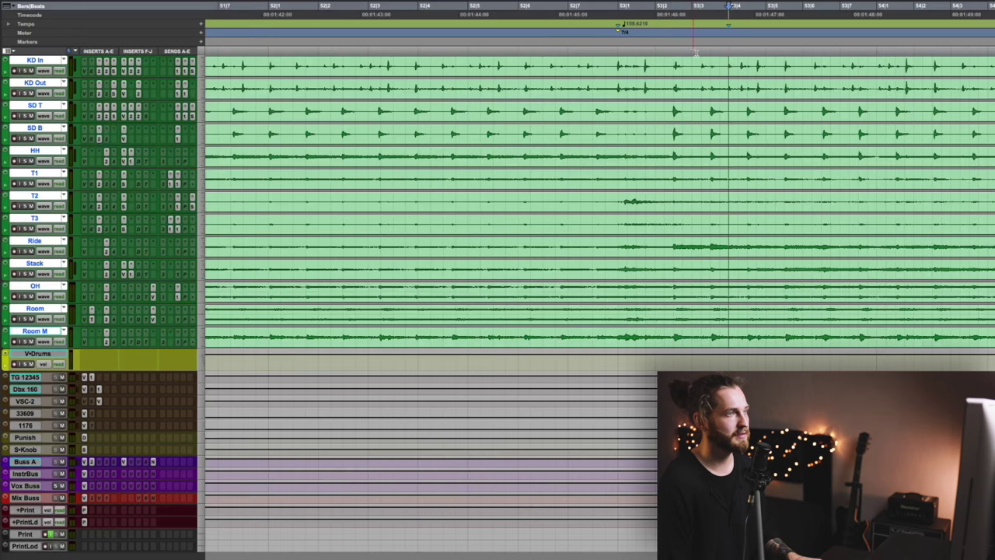
key(space)
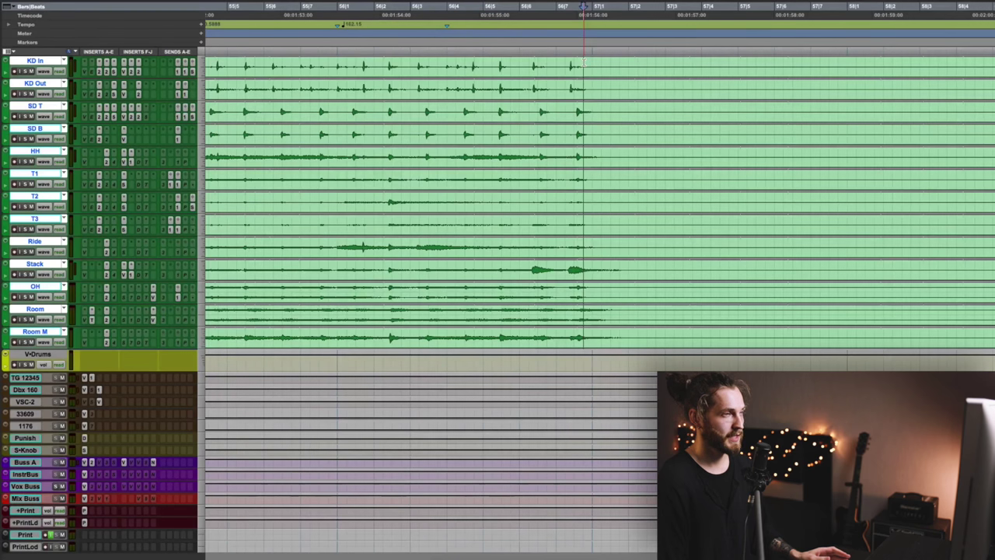
- Separate the clips on all drum tracks at bar 58 and at 53|1|000 to isolate the closing section
click(847, 67)
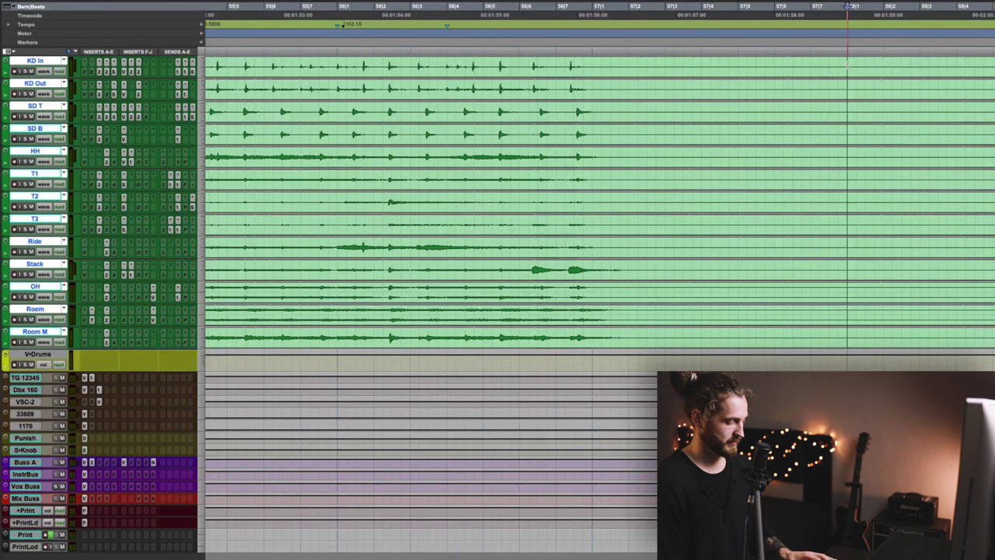
key(b)
scroll(803, 67, left, 12)
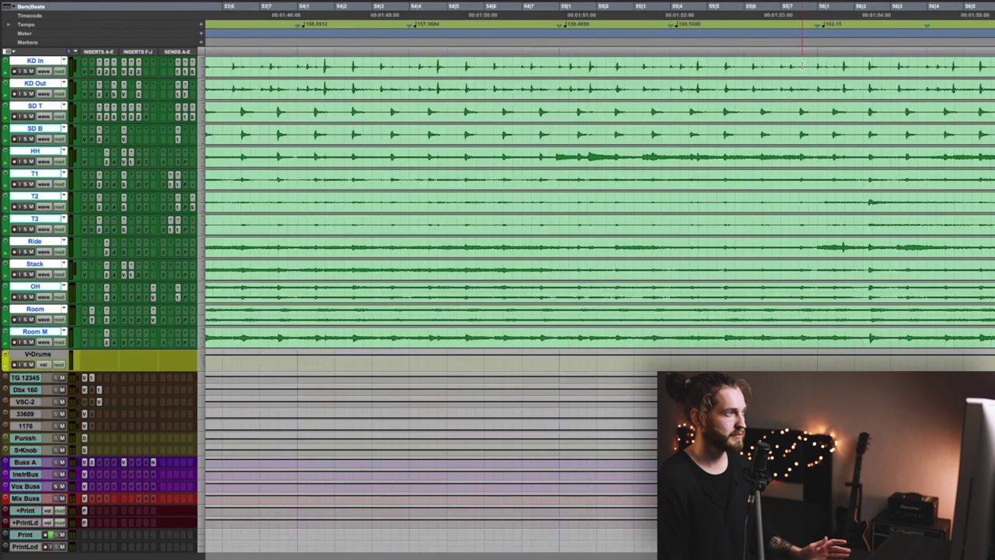
scroll(802, 66, left, 3)
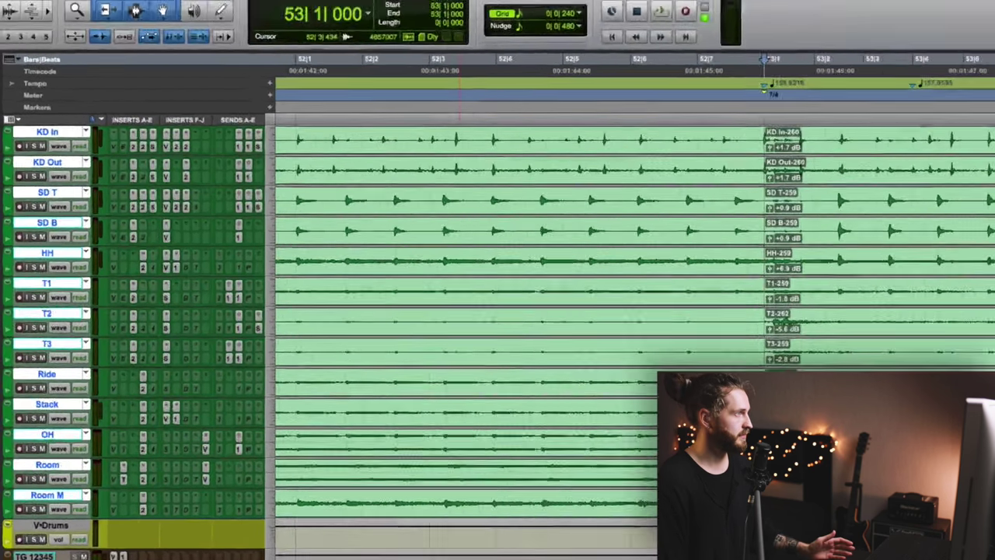
- Open Beat Detective, place its window below the drum tracks, and set the operation mode to Clip Separation
click(227, 11)
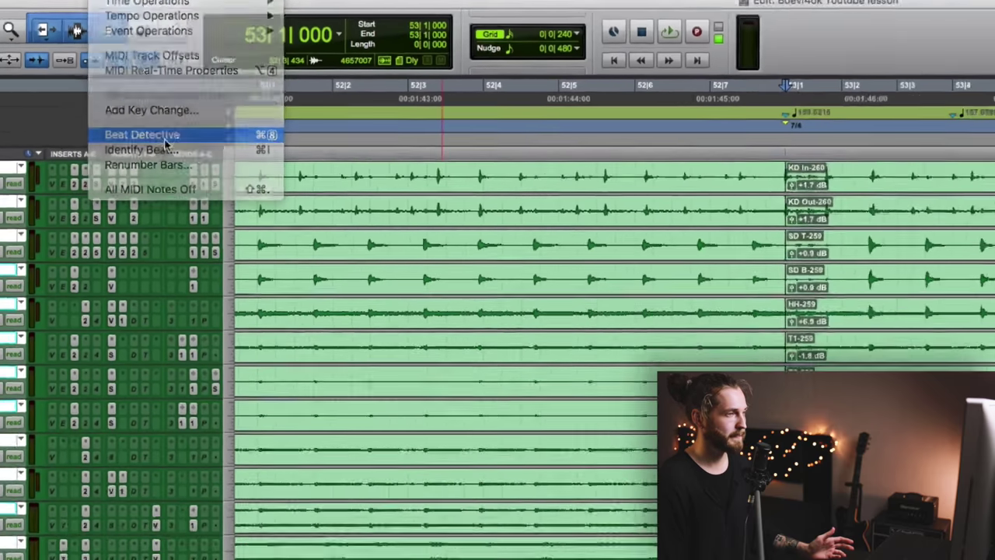
click(289, 204)
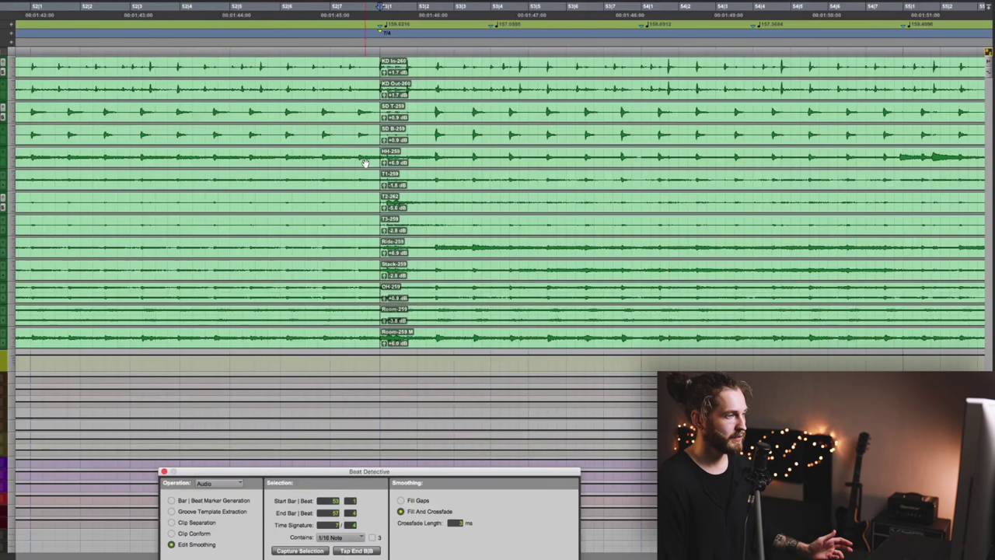
drag(412, 472, 500, 431)
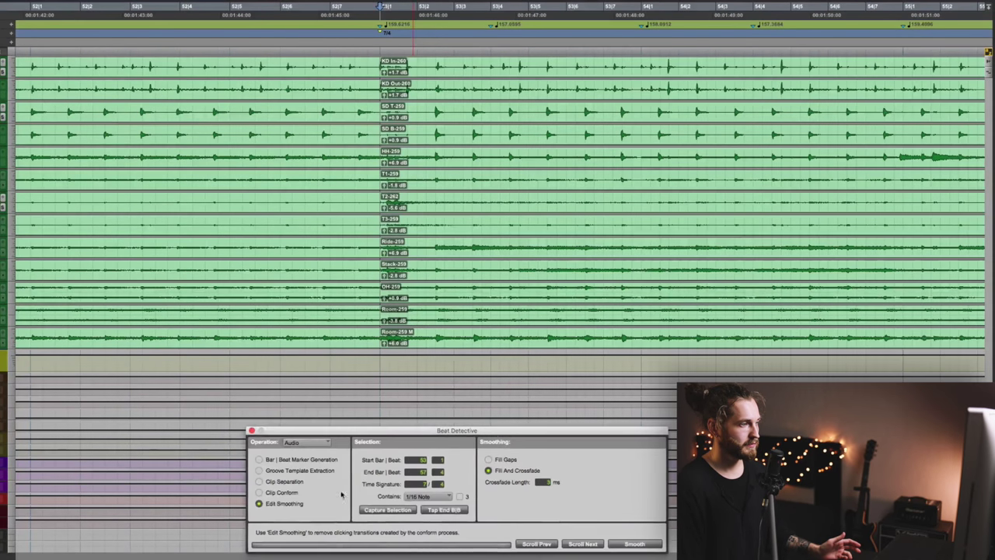
click(260, 482)
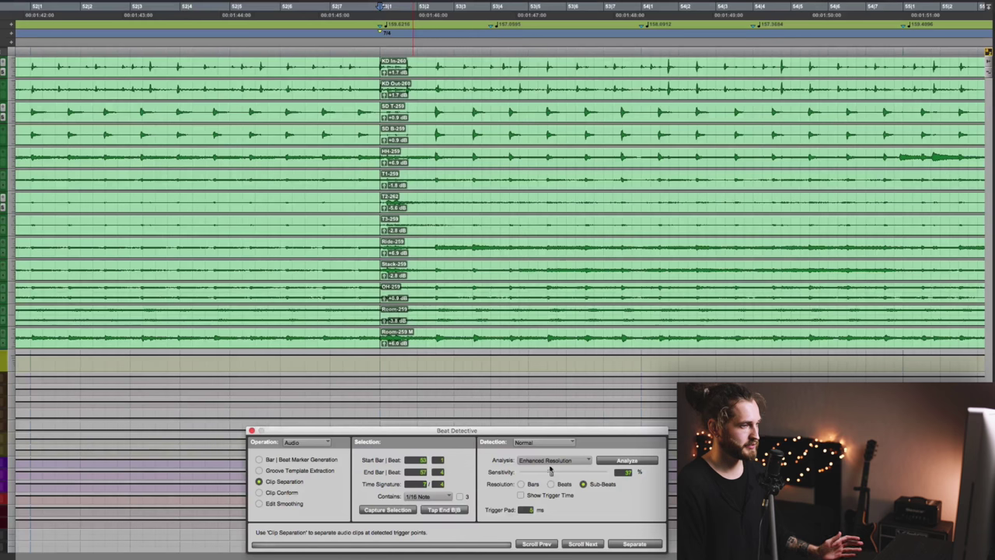
scroll(539, 385, down, 2)
scroll(539, 382, right, 5)
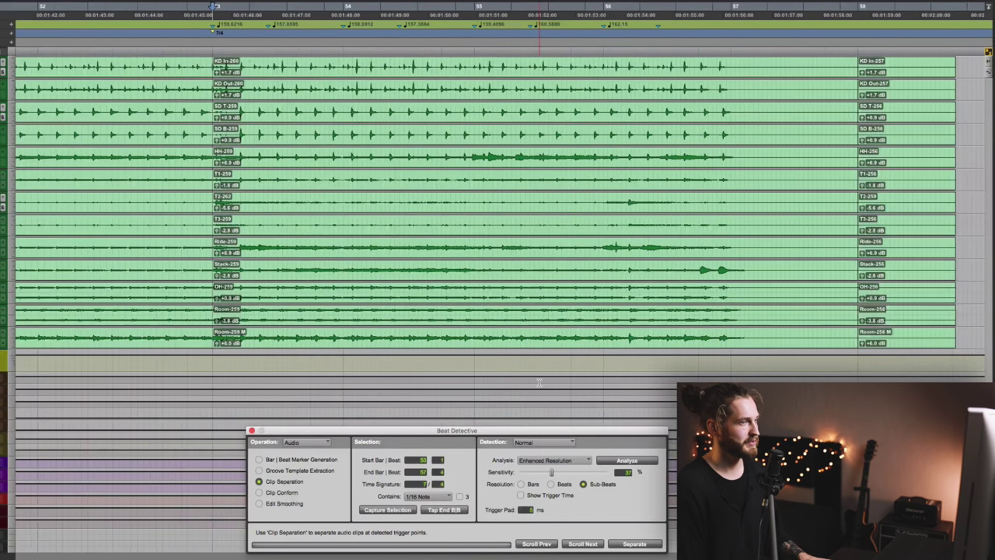
scroll(539, 382, left, 3)
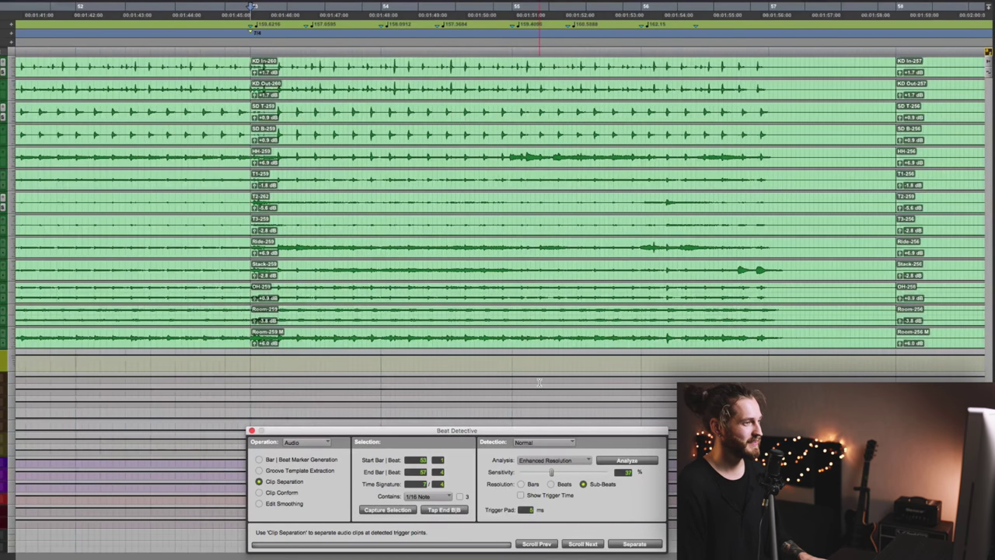
- Capture the drum clips from bar 53 to bar 58 and separate them at sub-beat triggers with 37% sensitivity and 1/16 notes
click(430, 347)
scroll(428, 348, left, 1)
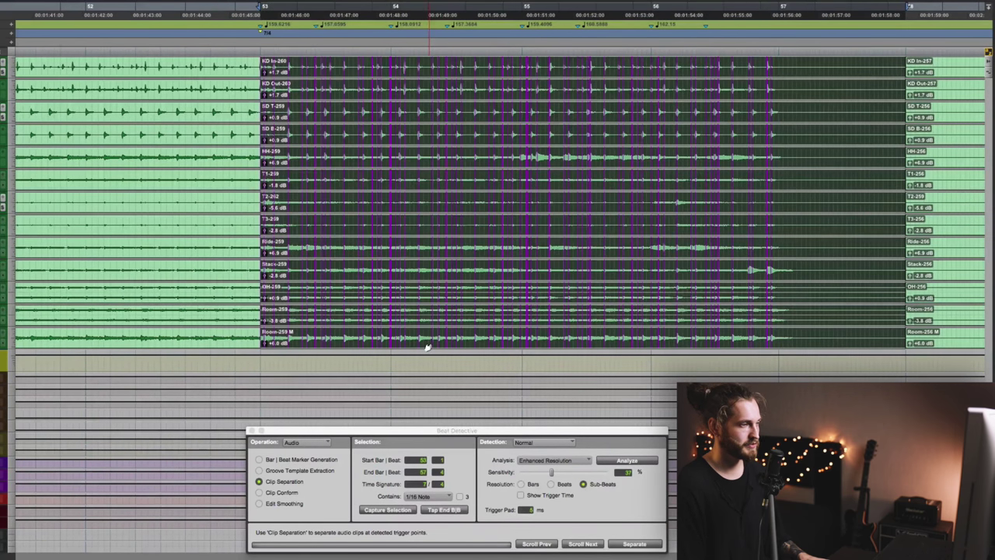
click(384, 511)
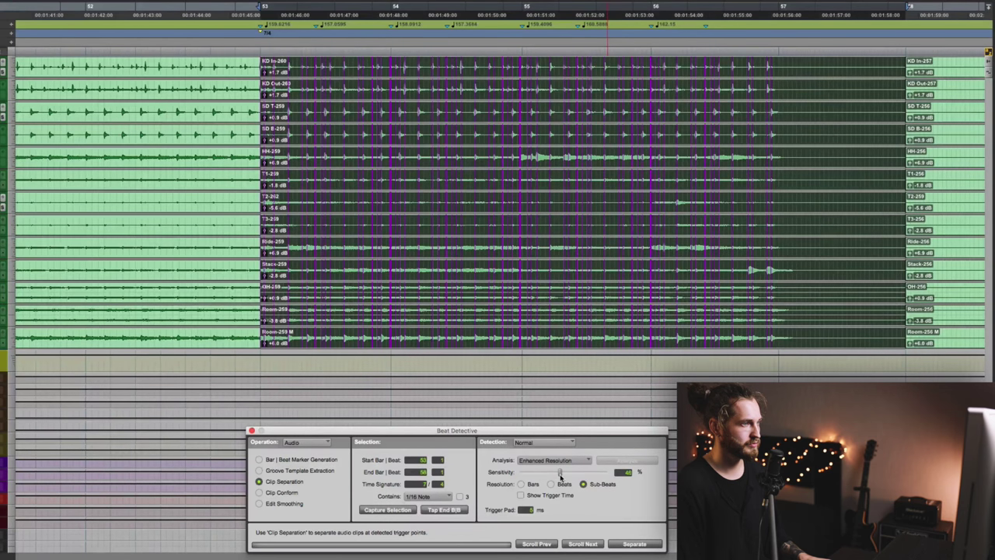
drag(536, 477, 538, 477)
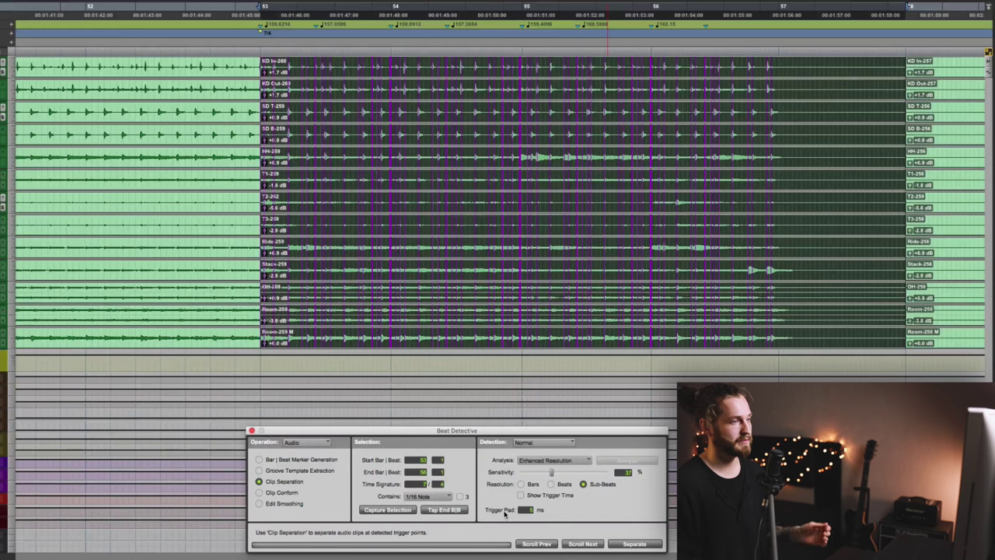
click(630, 544)
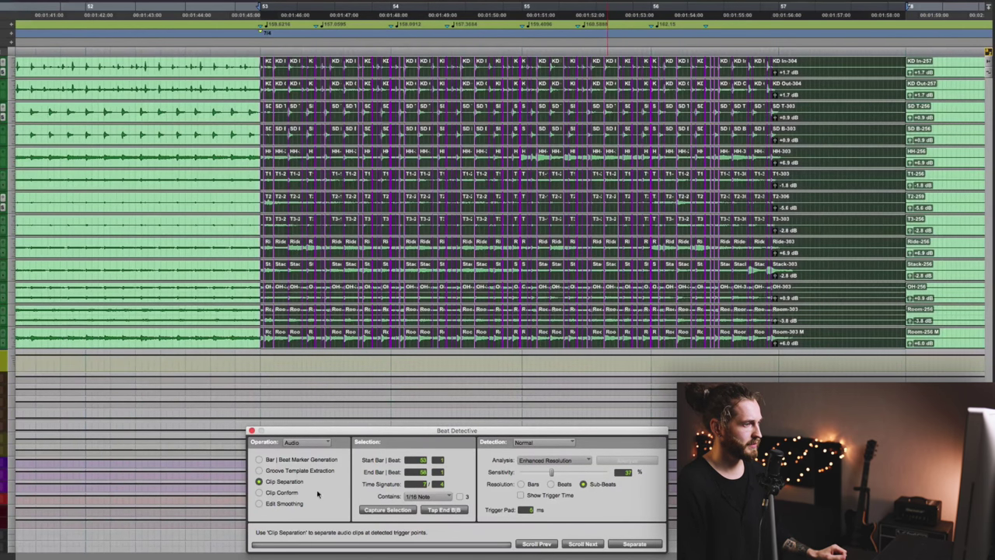
- Conform the separated clips at 50% strength, smooth the edits with Fill And Crossfade, and close Beat Detective
click(260, 492)
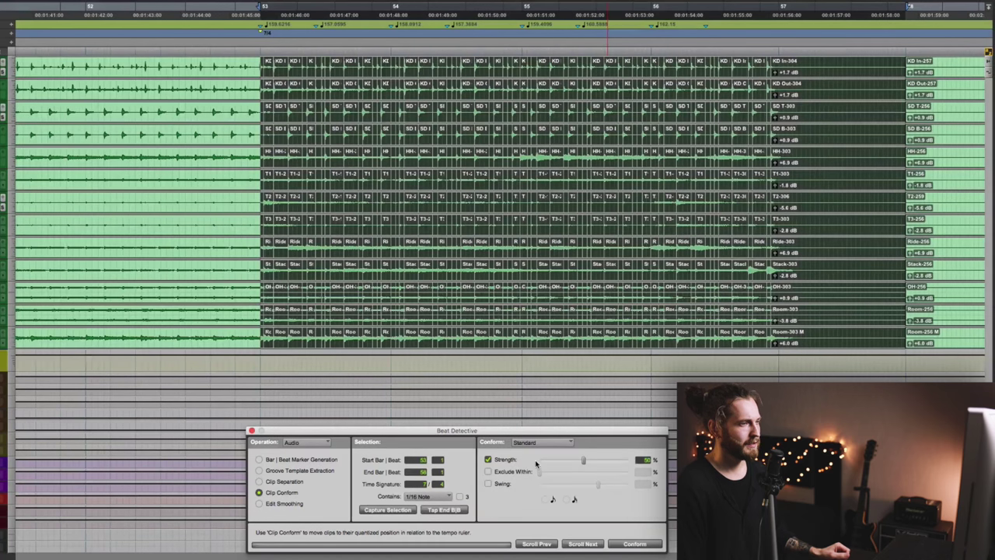
click(649, 460)
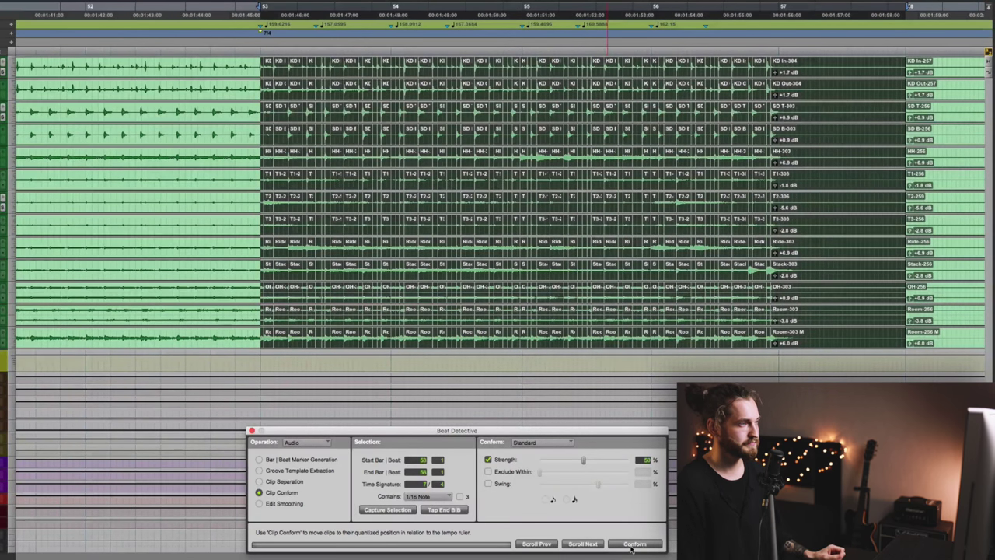
click(302, 504)
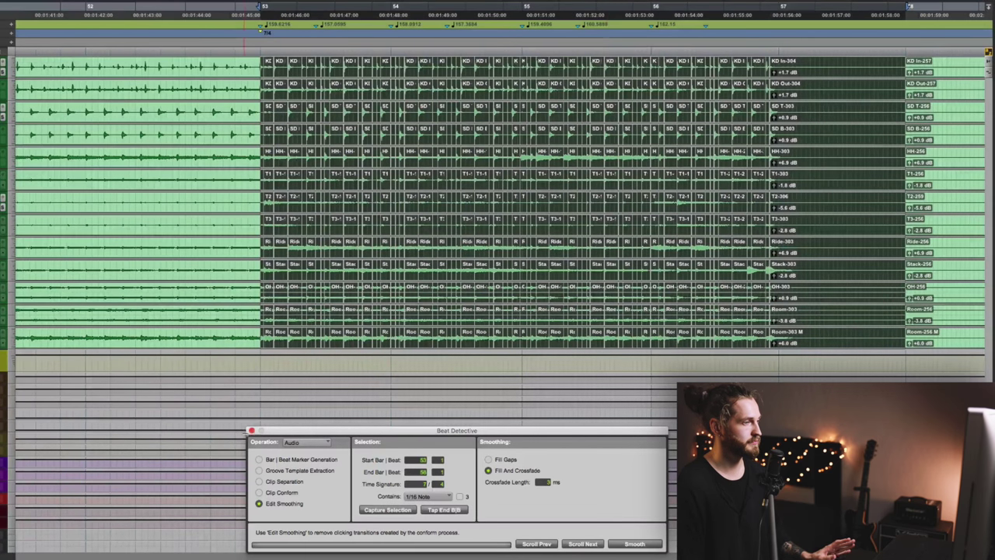
click(251, 432)
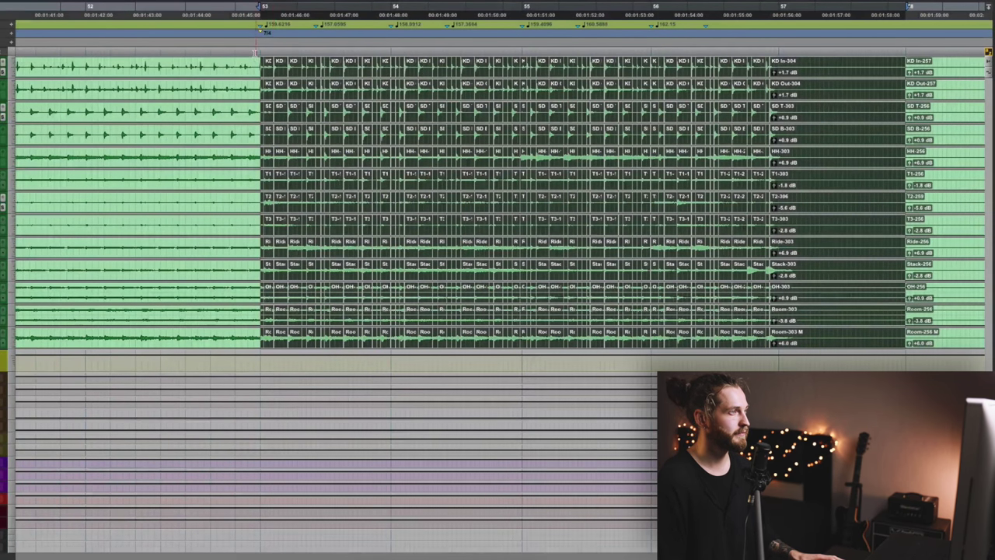
- Play back the quantized closing section from just before bar 53 and stop around bar 58
click(254, 55)
key(space)
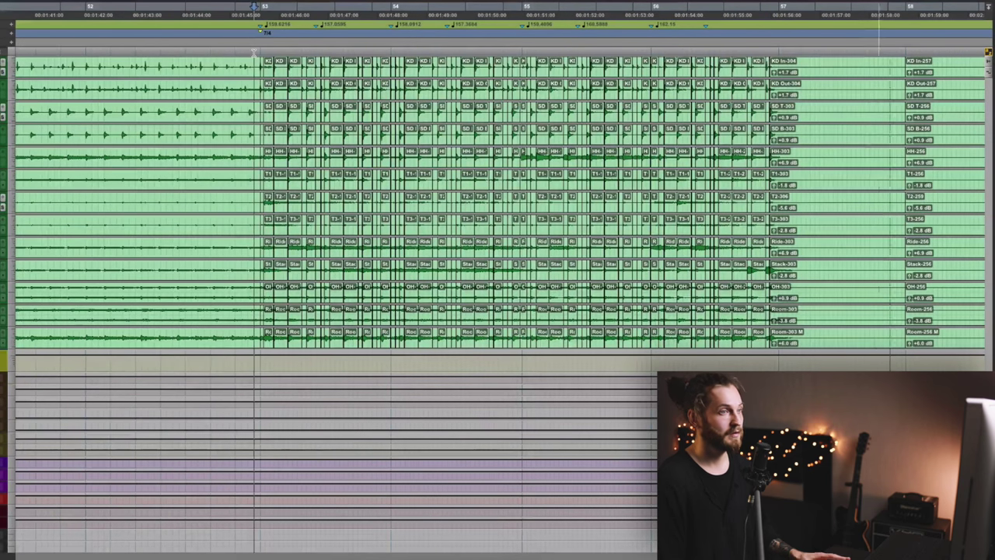
key(space)
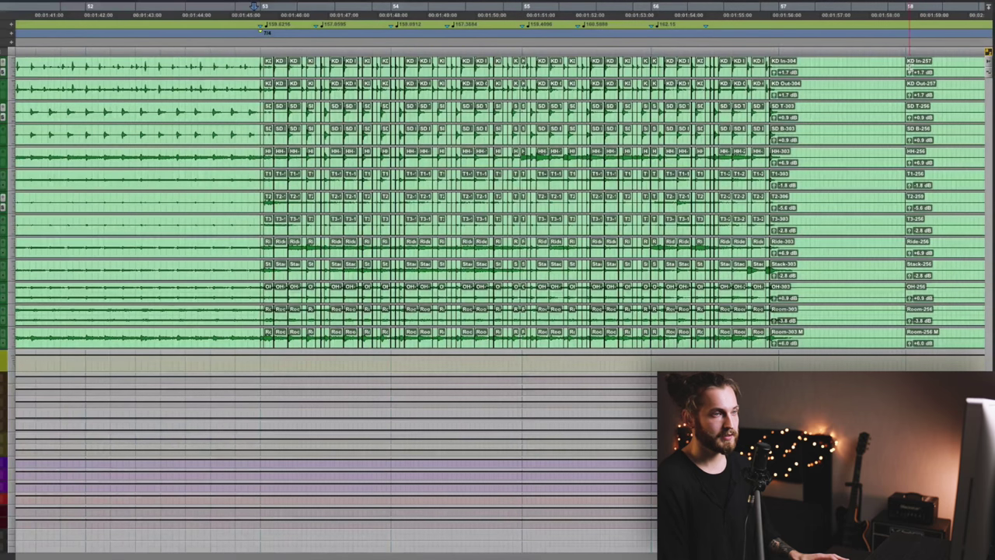
- Extend the unedited clips at bar 58 back to just before bar 53 to hear the original take, and undo the extension
drag(910, 69, 258, 90)
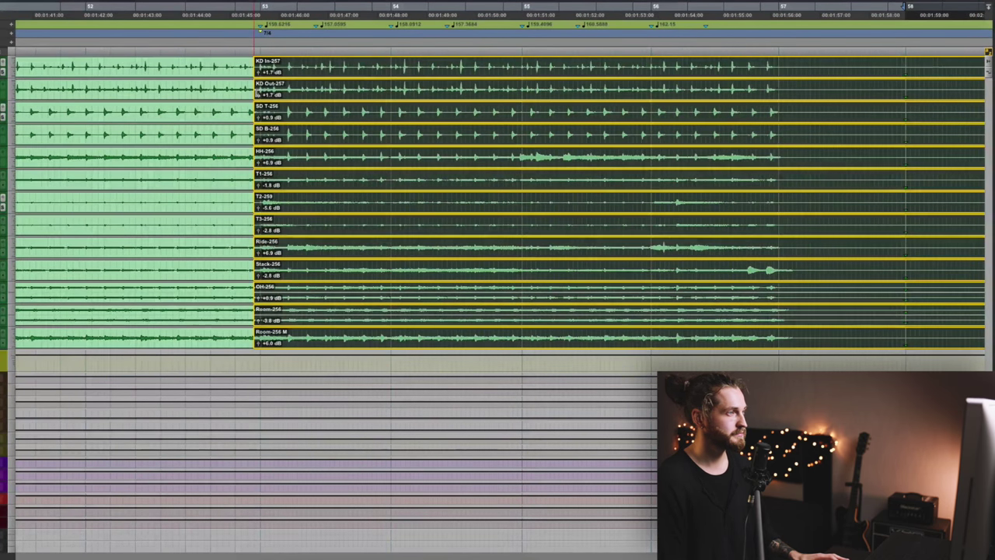
click(336, 46)
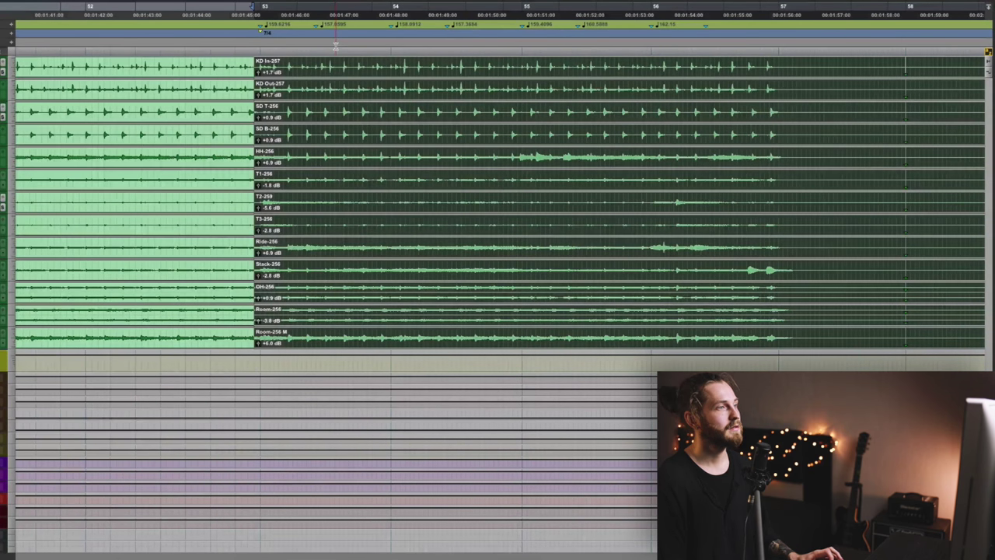
key(ctrl+z)
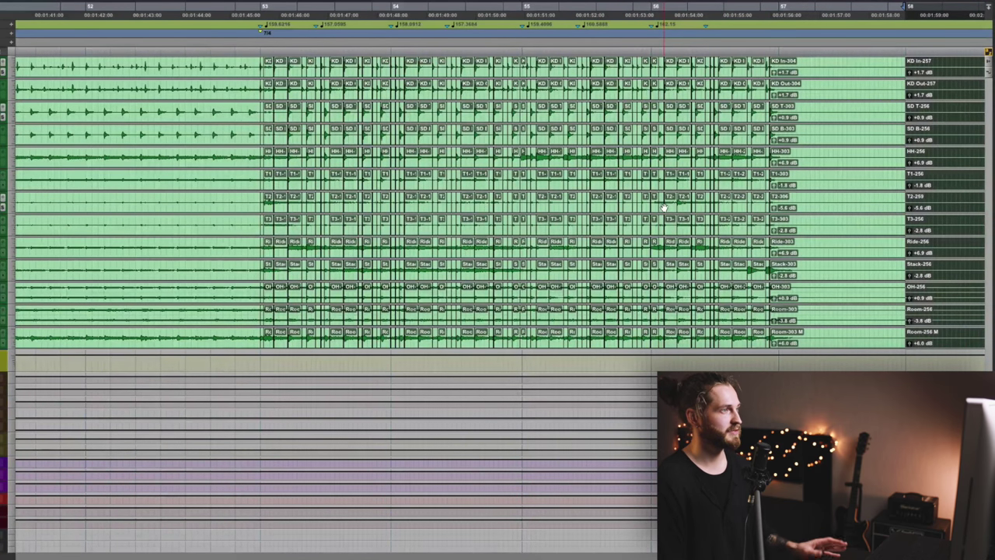
- Listen to the quantized section again from just before bar 53 through the ending for comparison with the original take
click(255, 53)
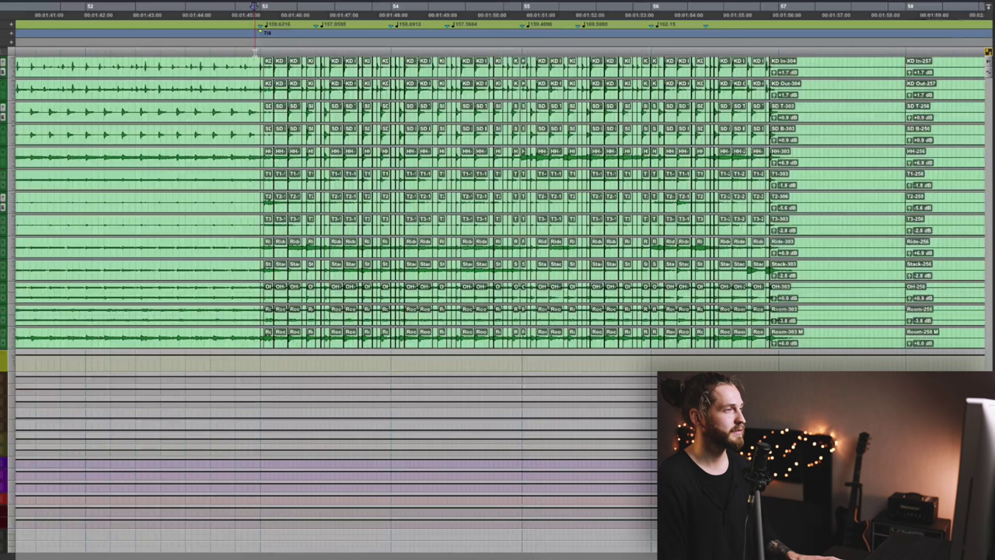
key(space)
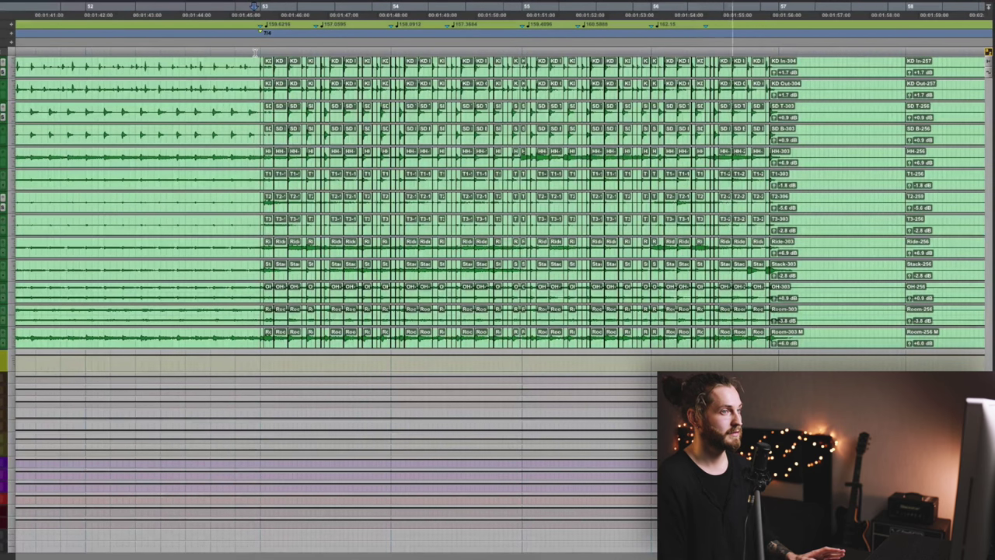
scroll(587, 72, right, 4)
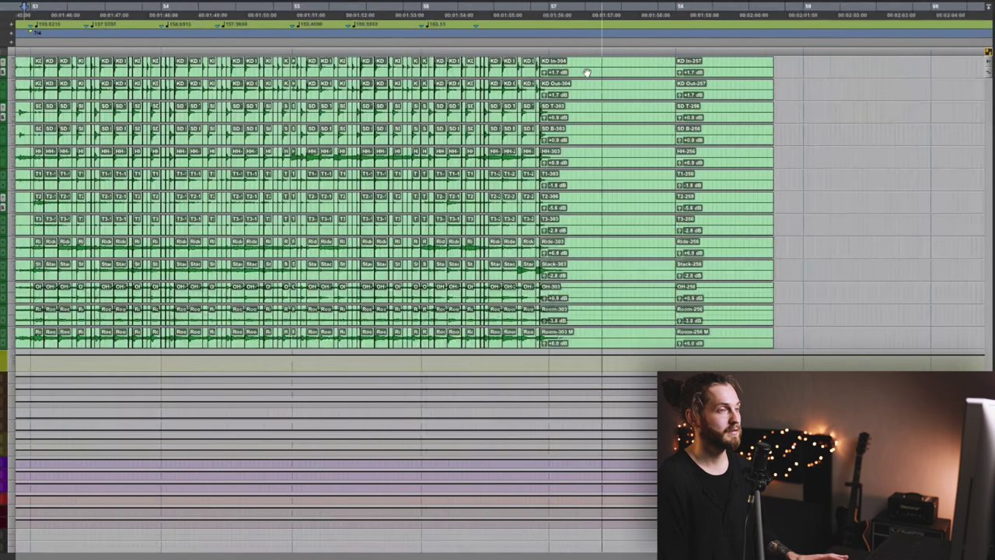
scroll(587, 72, left, 4)
key(space)
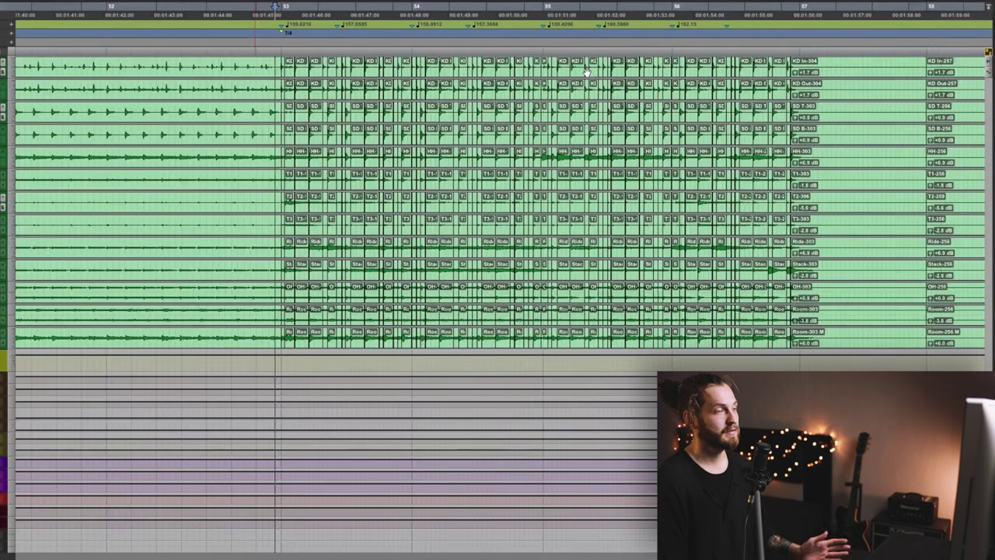